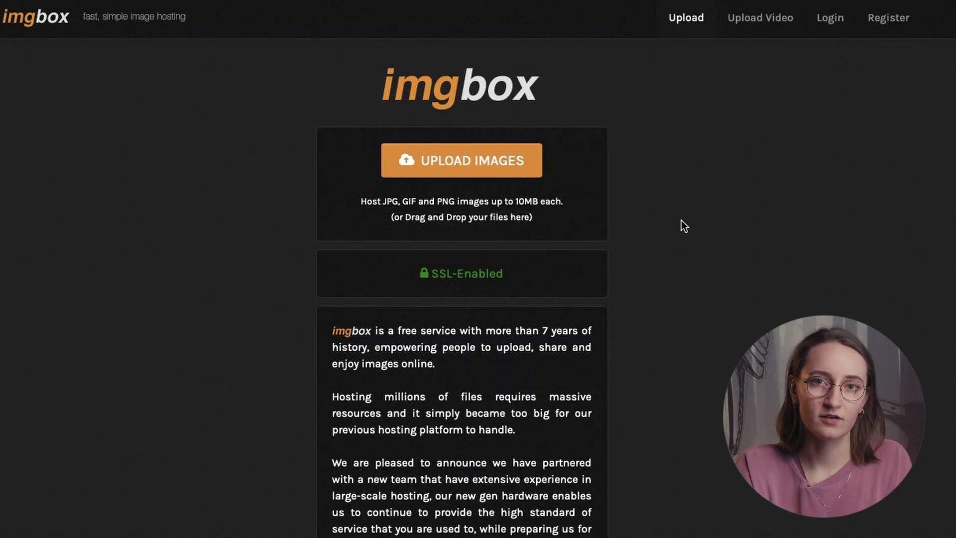
Upload WP logo.png to imgbox to get its hosted link and HTML embed code
left_click(488, 169)
left_click(346, 82)
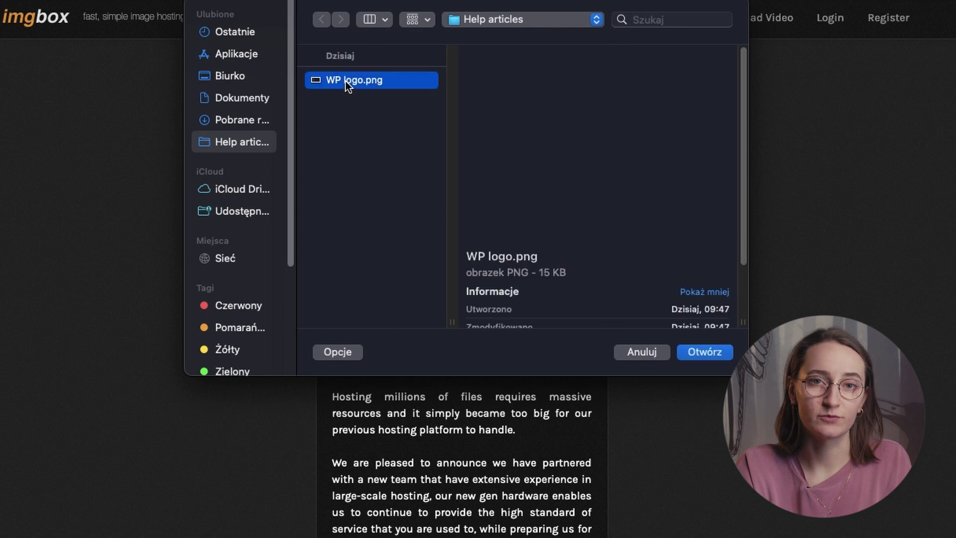
left_click(708, 351)
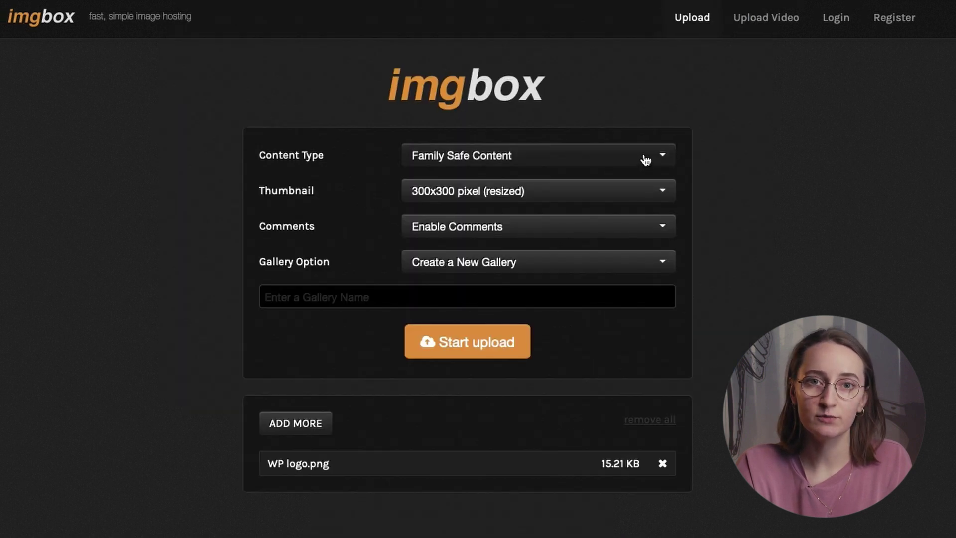
left_click(512, 342)
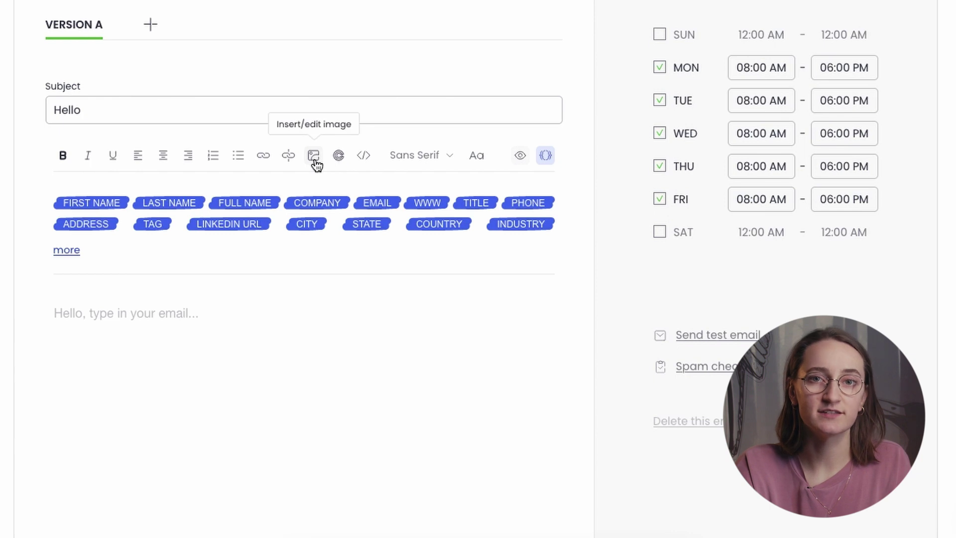
Add the logo to the email body by pasting its imgbox .png image URL
left_click(315, 164)
left_click(391, 302)
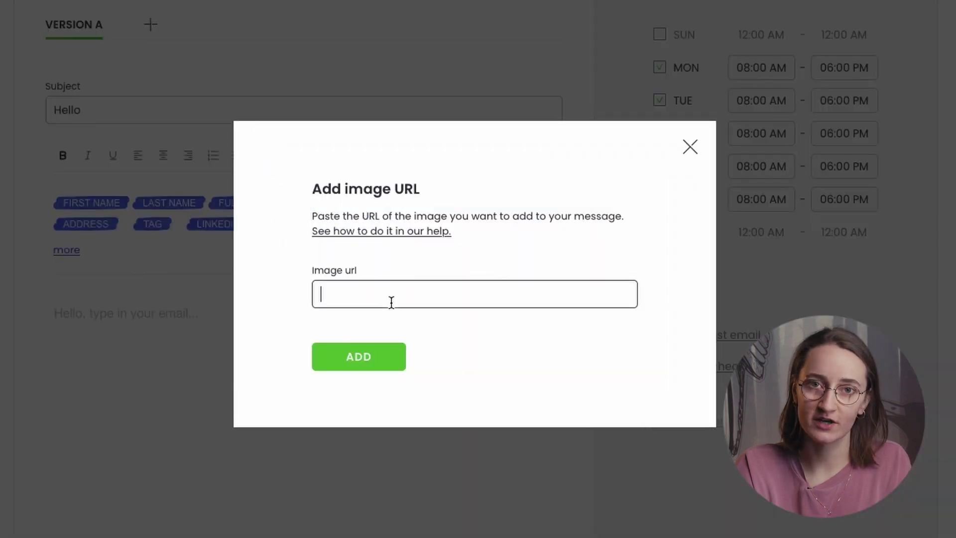
type("https://thumbs2.imgbox.com/9a/bc/6j0BT3LX_t.png")
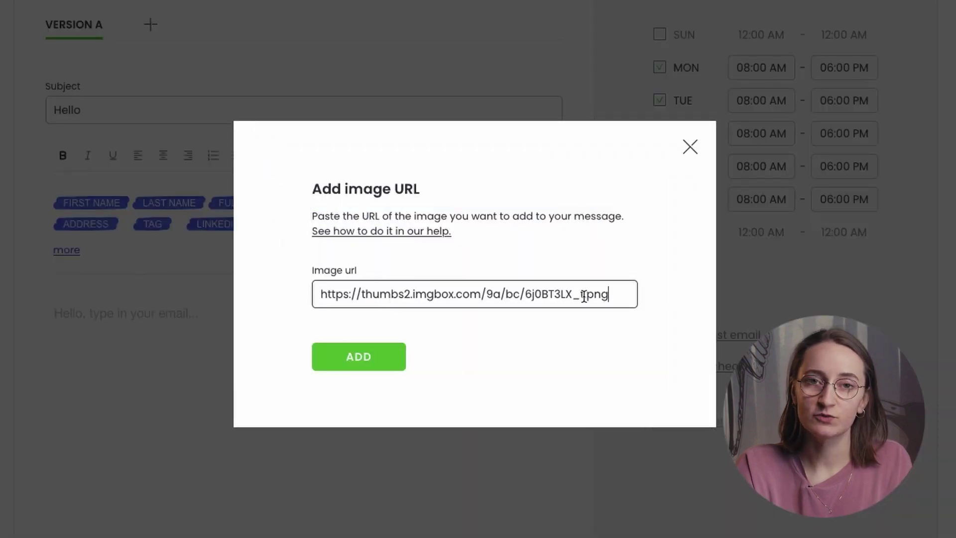
left_click_drag(587, 295, 621, 299)
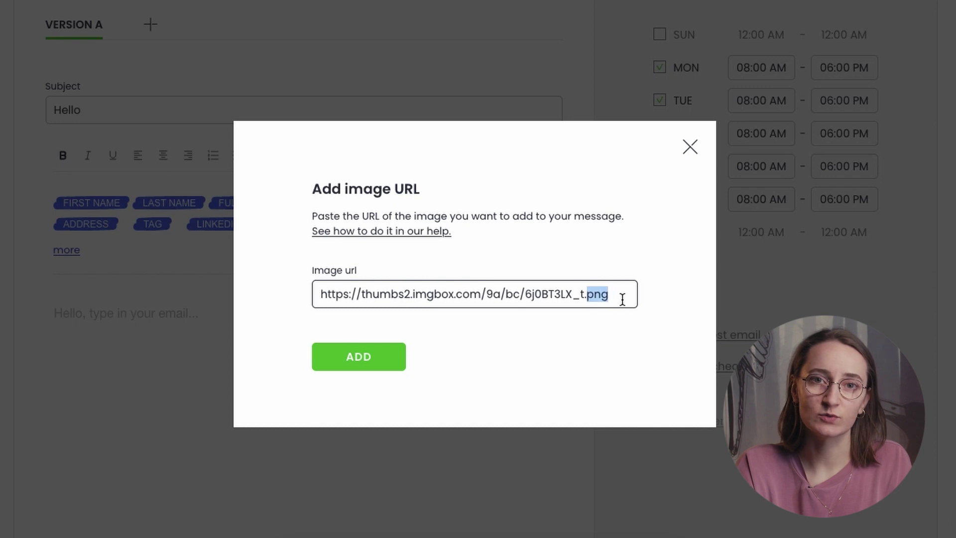
left_click(622, 299)
left_click(347, 374)
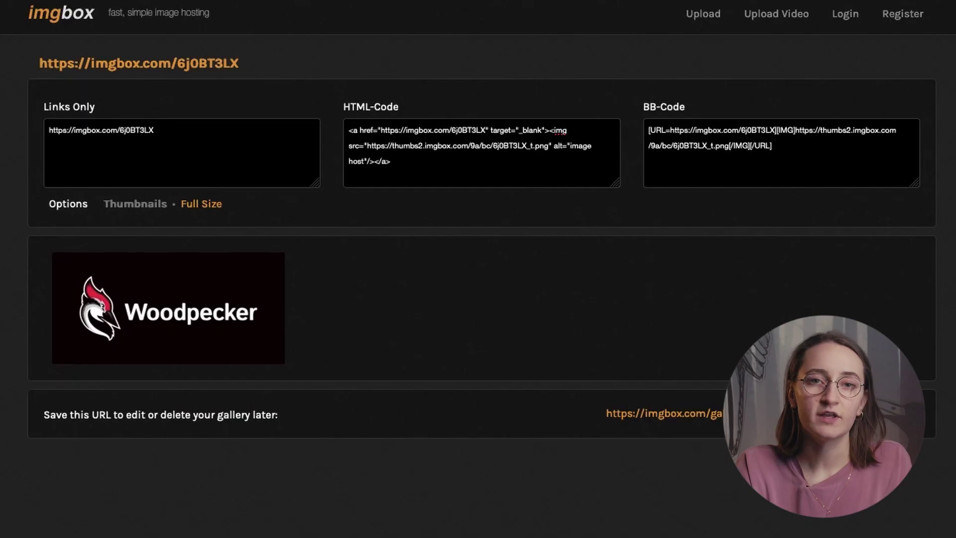
Select the logo's code in imgbox's HTML-Code box
left_click(405, 165)
key("ctrl+c")
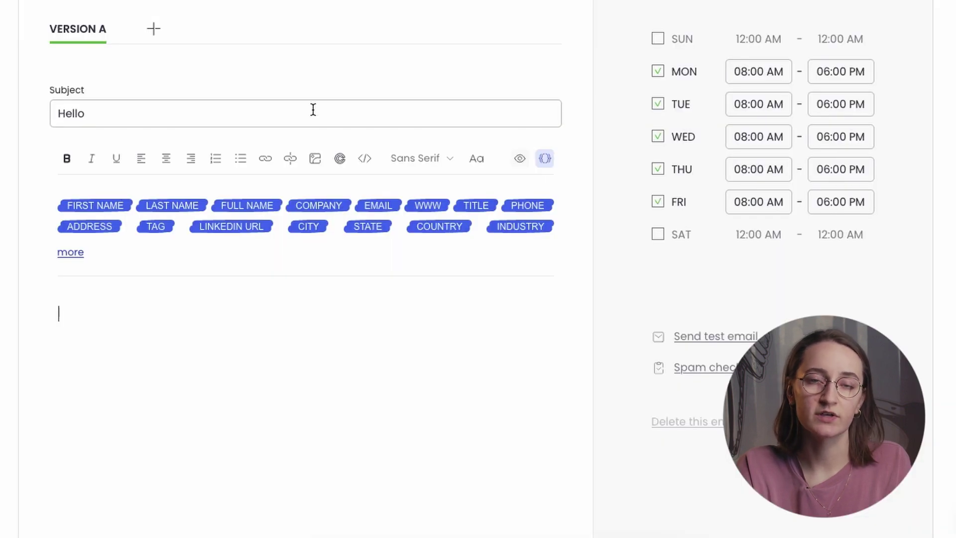
Paste the imgbox HTML embed code into the email's HTML source and return to rich text
left_click(364, 160)
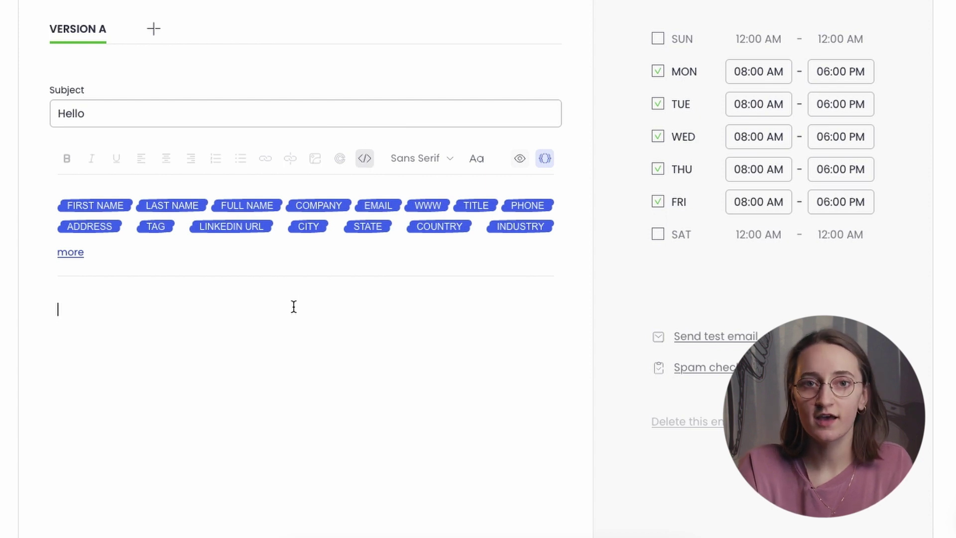
key("ctrl+v")
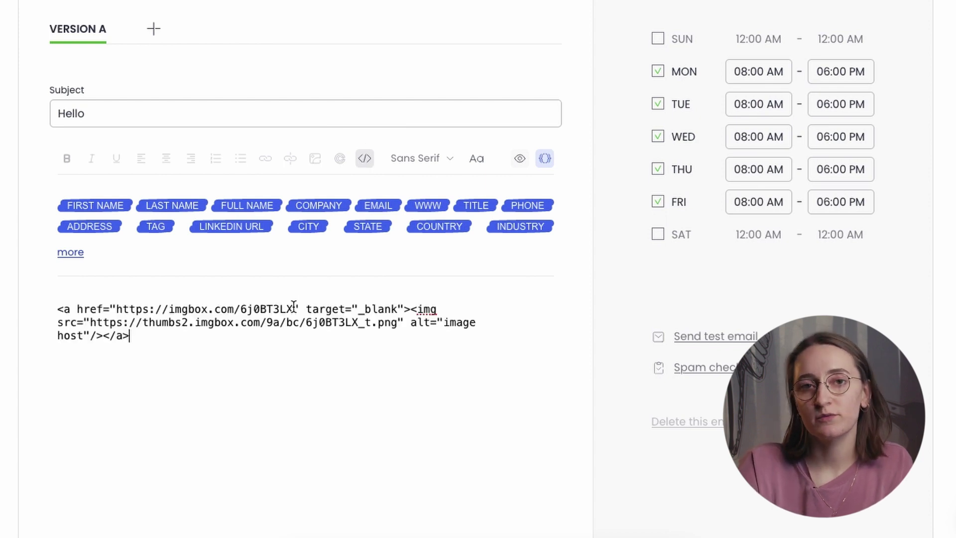
left_click(365, 158)
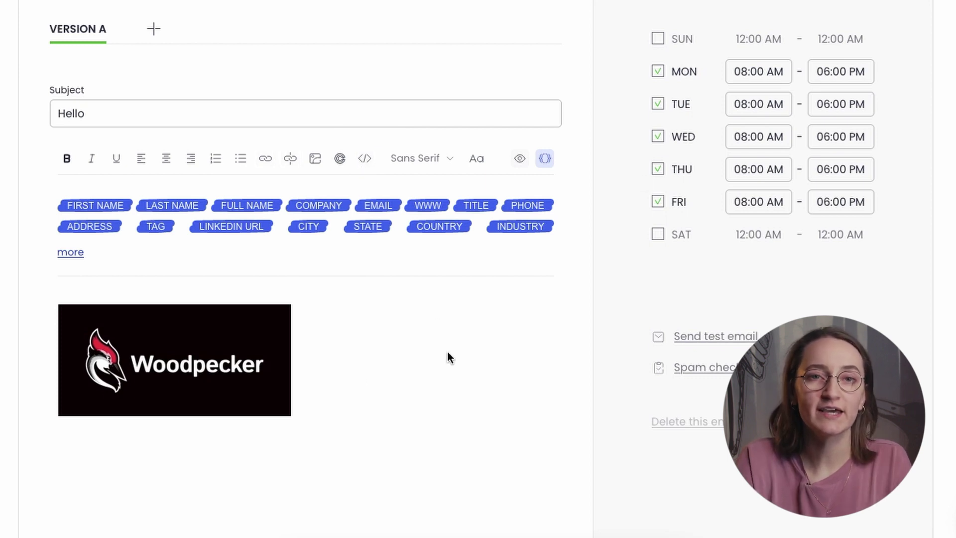
left_click(190, 353)
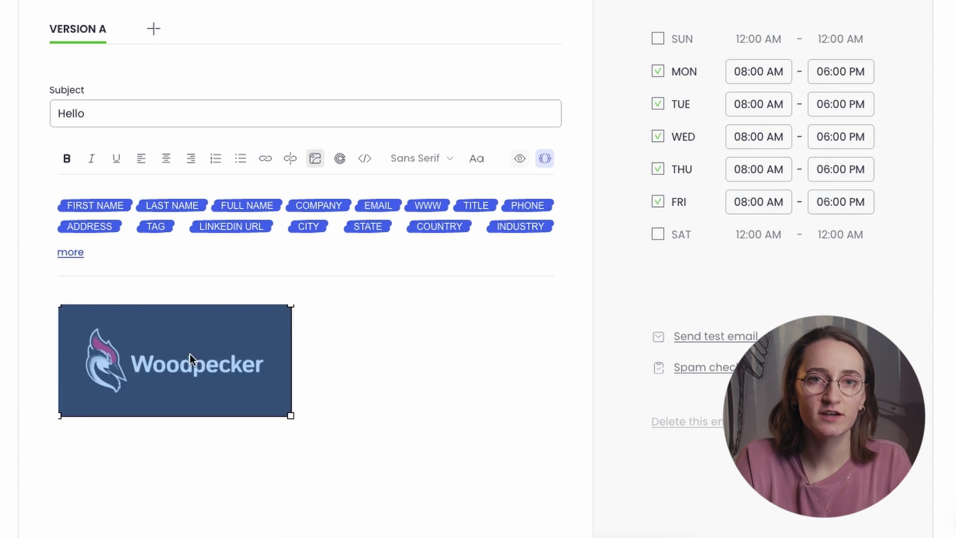
left_click(264, 166)
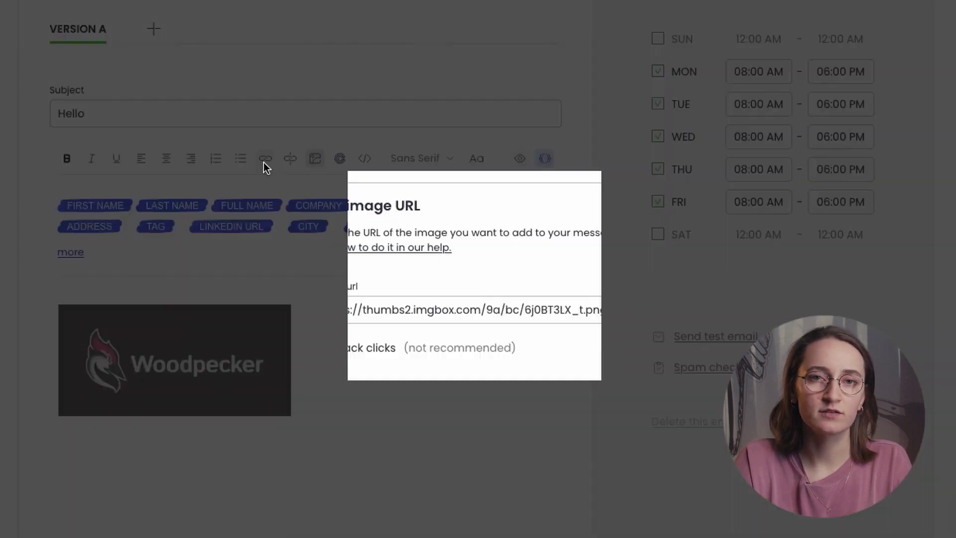
left_click(346, 166)
type("h")
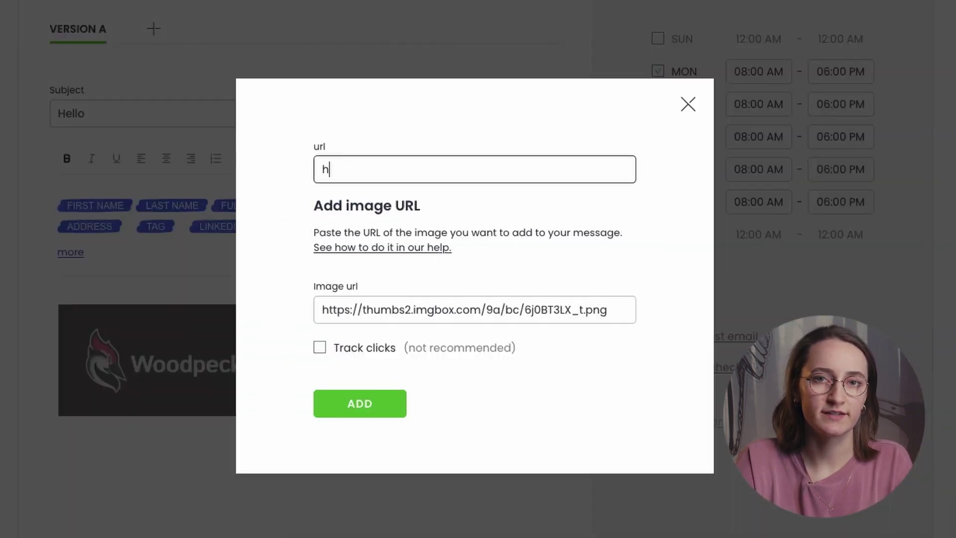
type("ttps://woodpecker.co")
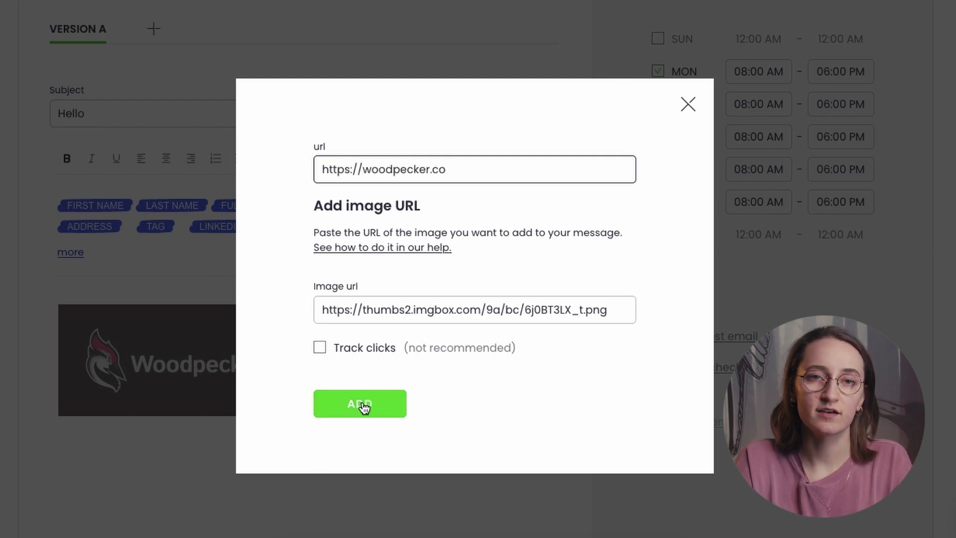
left_click(363, 405)
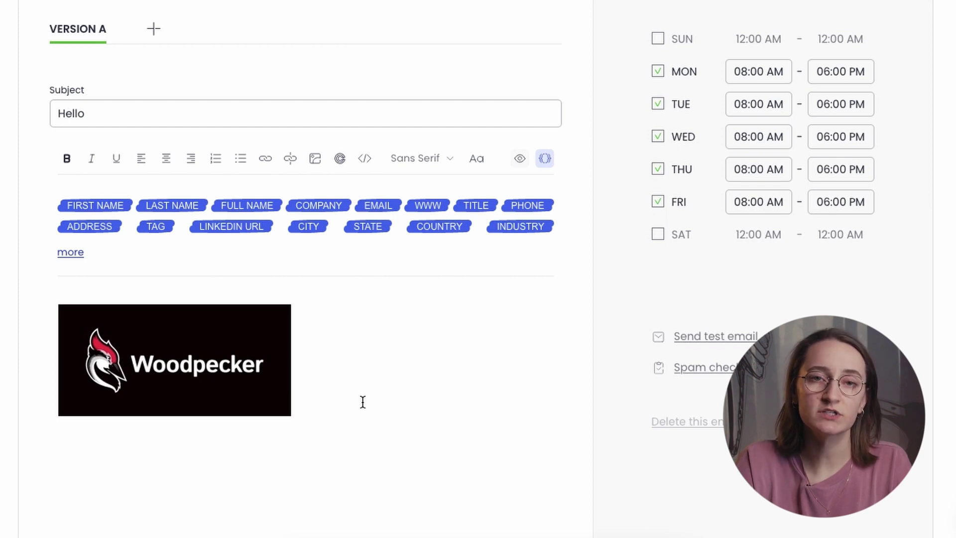
Enlarge the logo image by dragging its resize handle
left_click(156, 363)
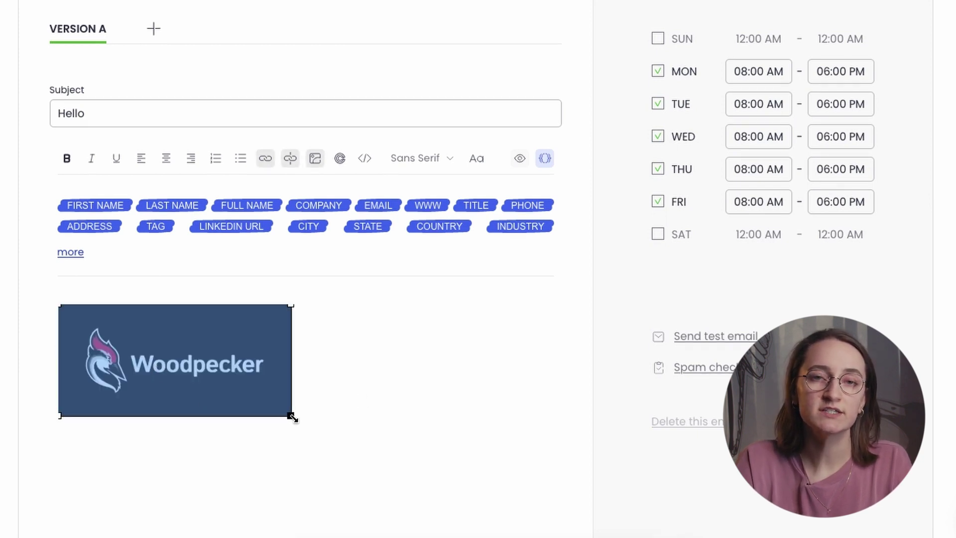
left_click_drag(292, 417, 342, 453)
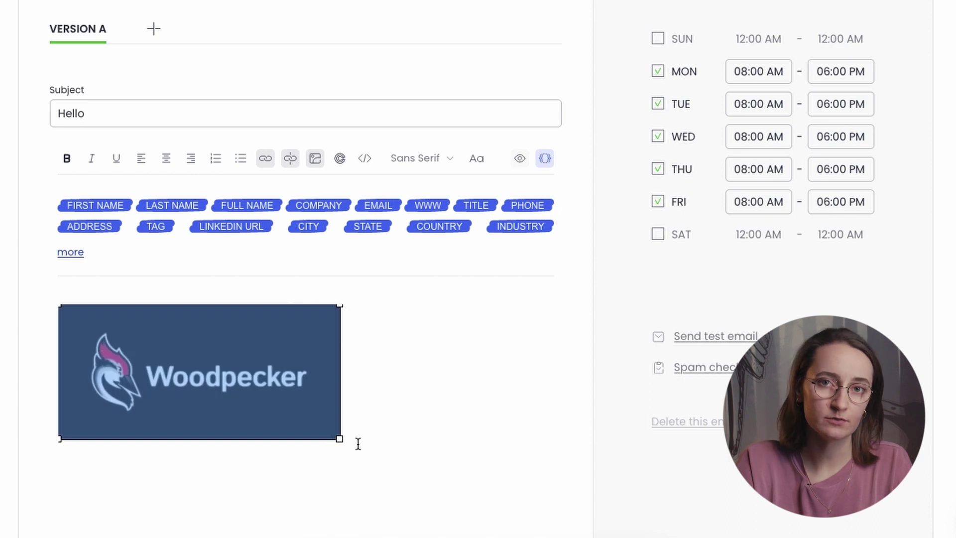
left_click(357, 443)
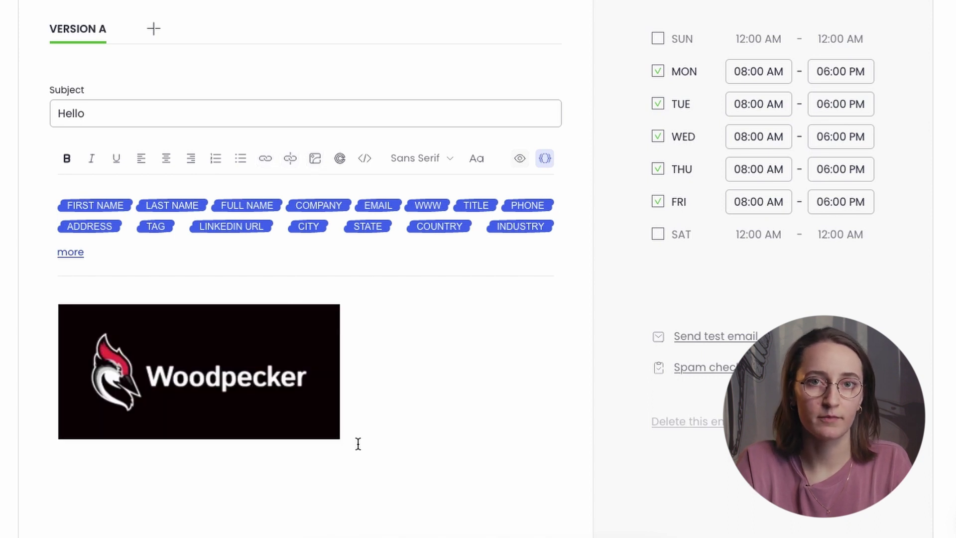
In the HTML source, change the logo's width from 363 to 500 and height from 174 to 250
left_click(365, 160)
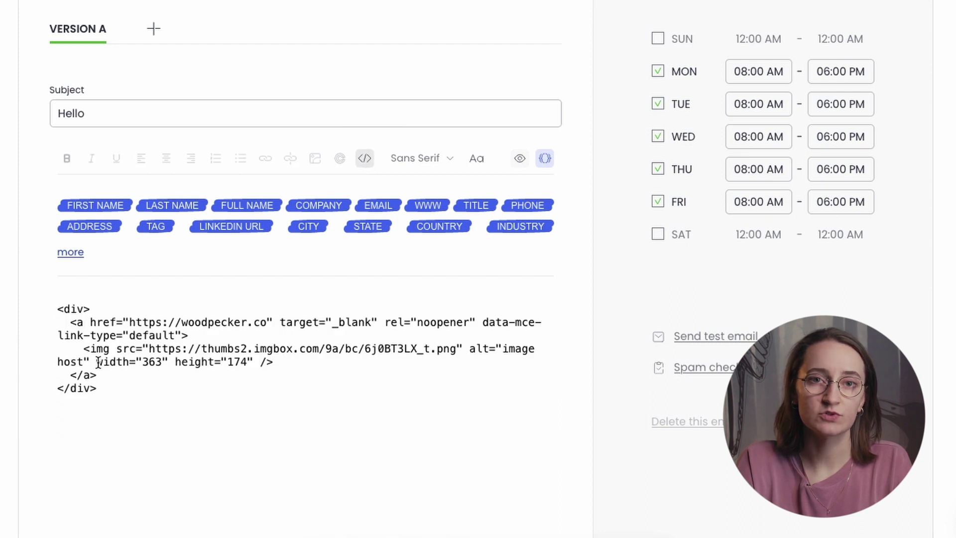
left_click_drag(98, 361, 287, 362)
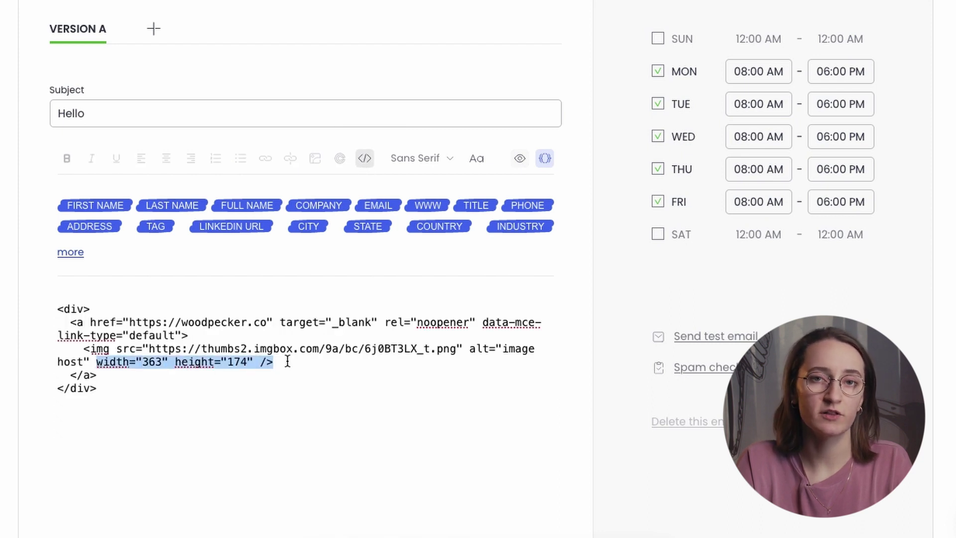
double_click(152, 362)
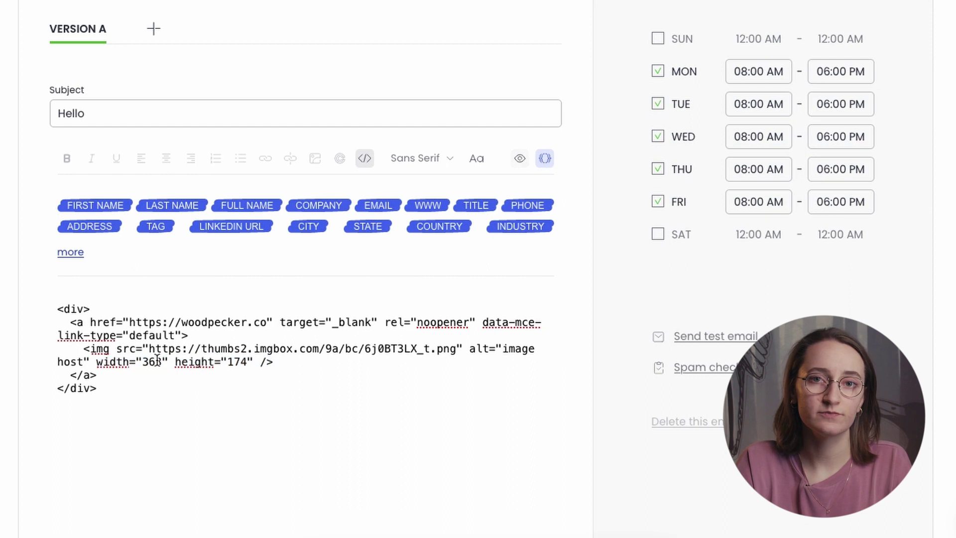
type("500")
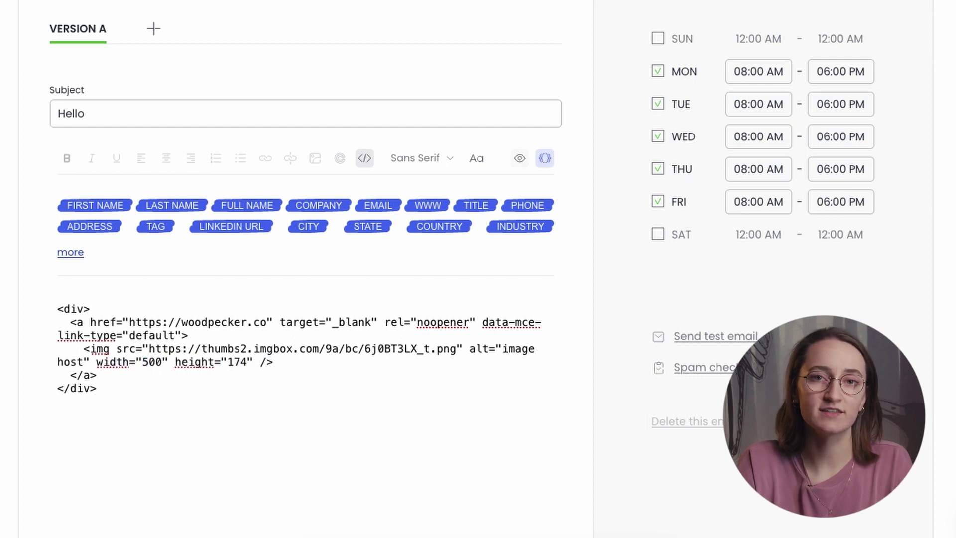
double_click(238, 361)
type("250")
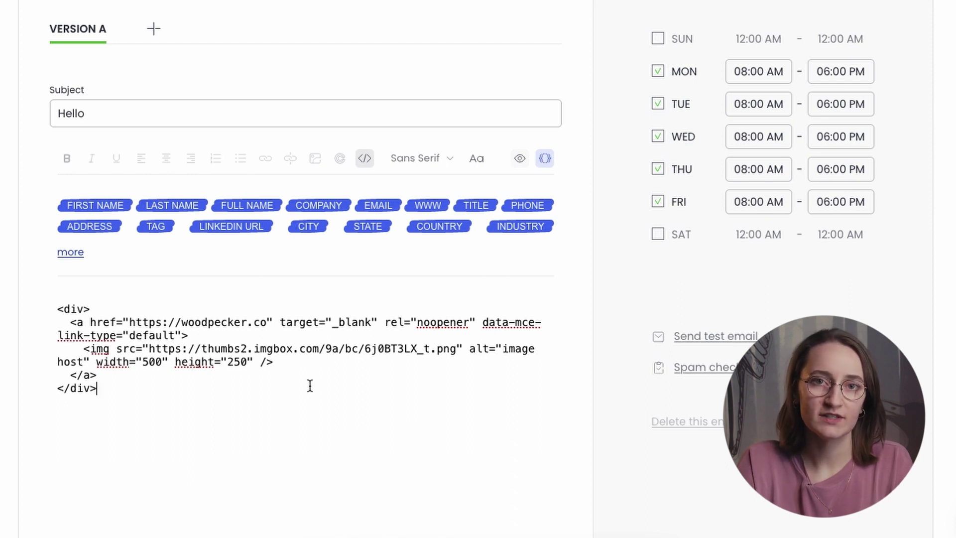
left_click(363, 164)
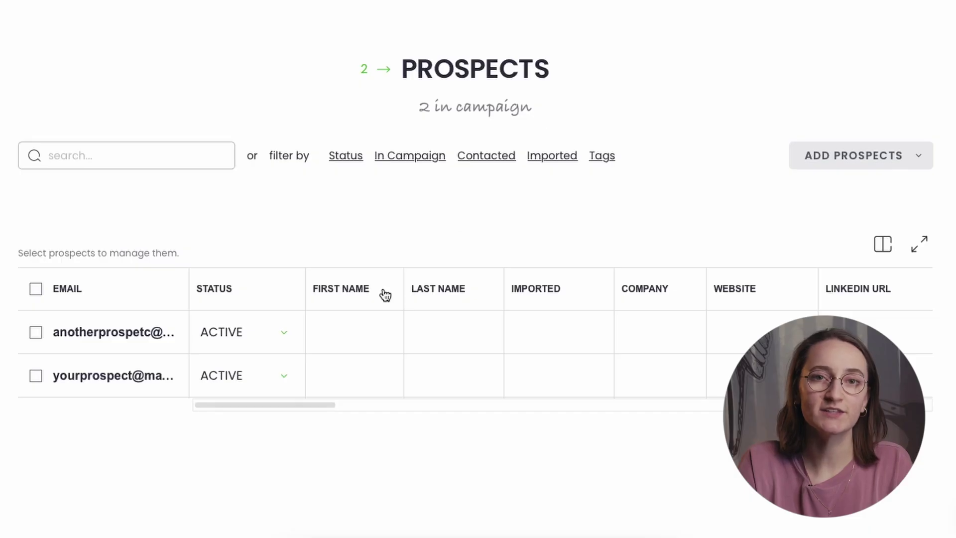
Paste the imgbox image URL into the second prospect's Snippet 1 cell and save it
left_click_drag(240, 402, 628, 411)
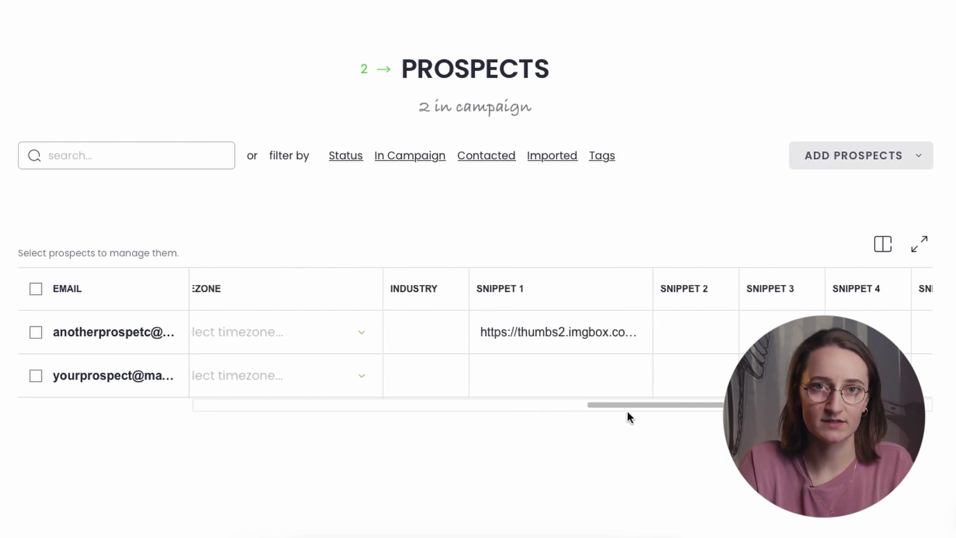
left_click(515, 379)
type("https://thumbs2.imgbox.com/e5/28/mS6ywlQ3_t.png")
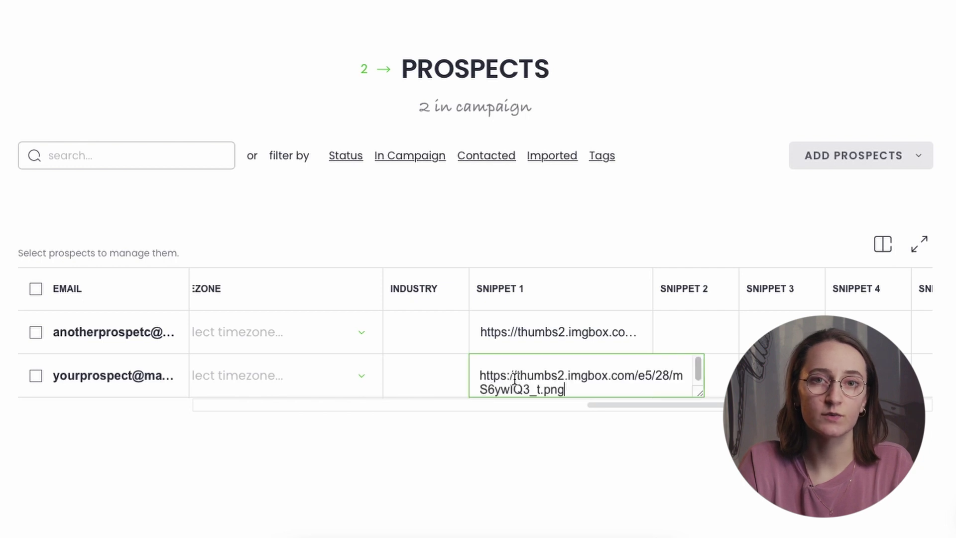
left_click(581, 429)
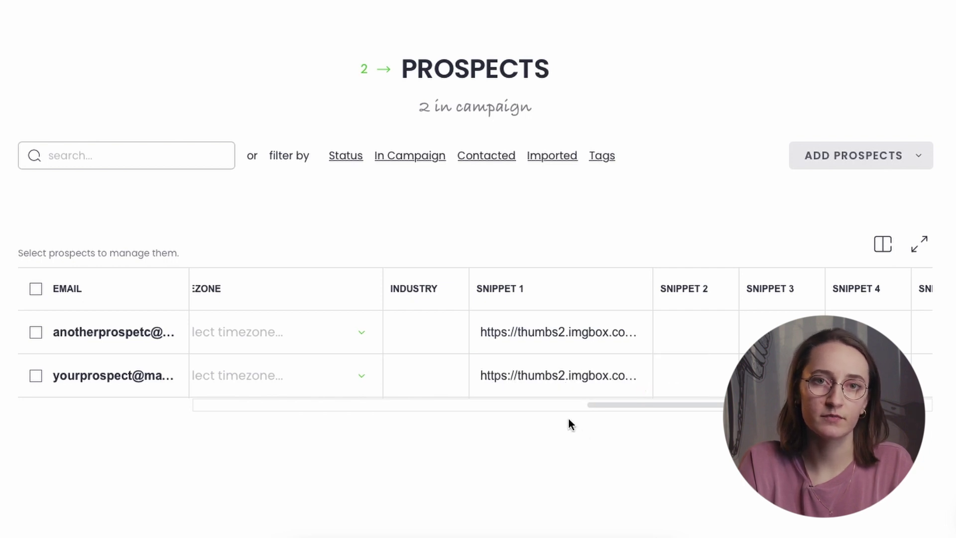
scroll(453, 230, "up", 1)
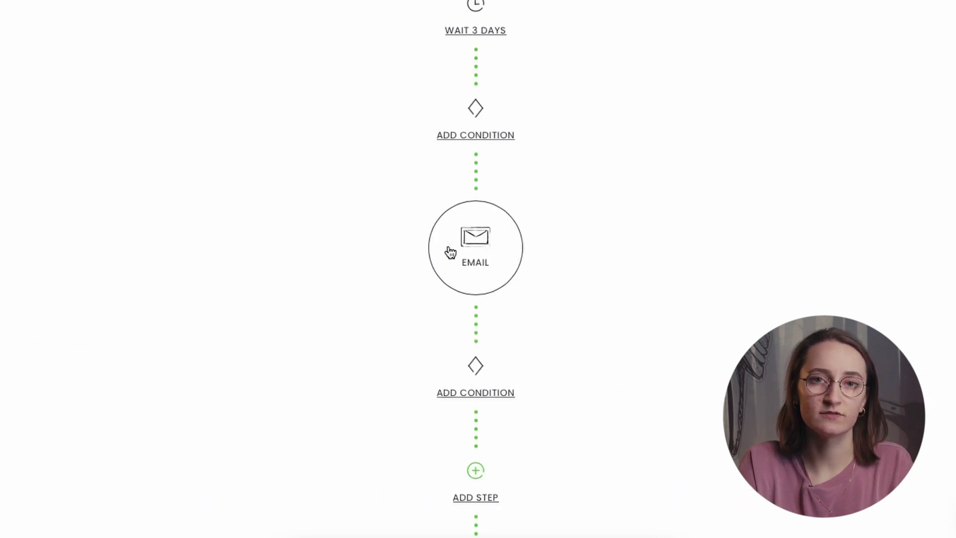
left_click(448, 252)
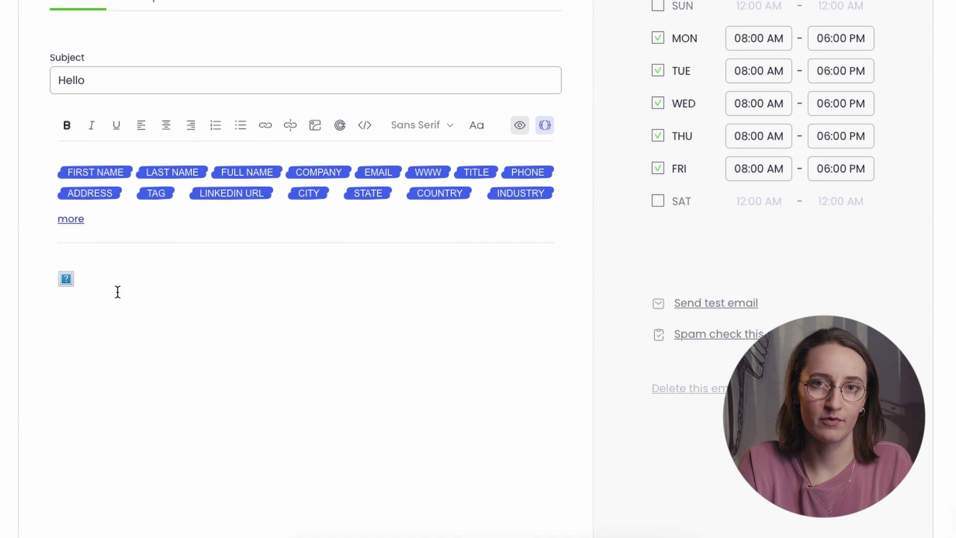
Delete the woodpecker.co image source address in the email's HTML
left_click(67, 281)
left_click(155, 295)
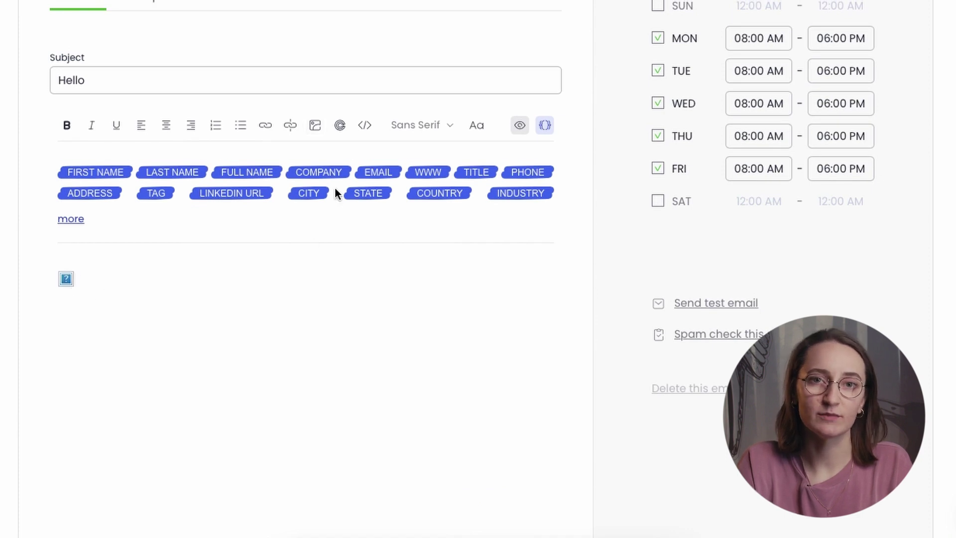
left_click(364, 131)
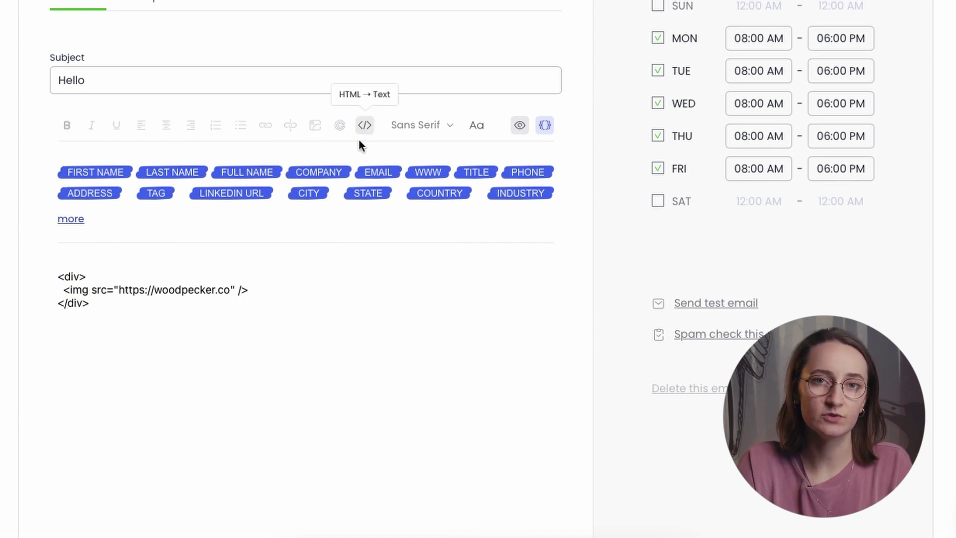
left_click_drag(230, 289, 118, 290)
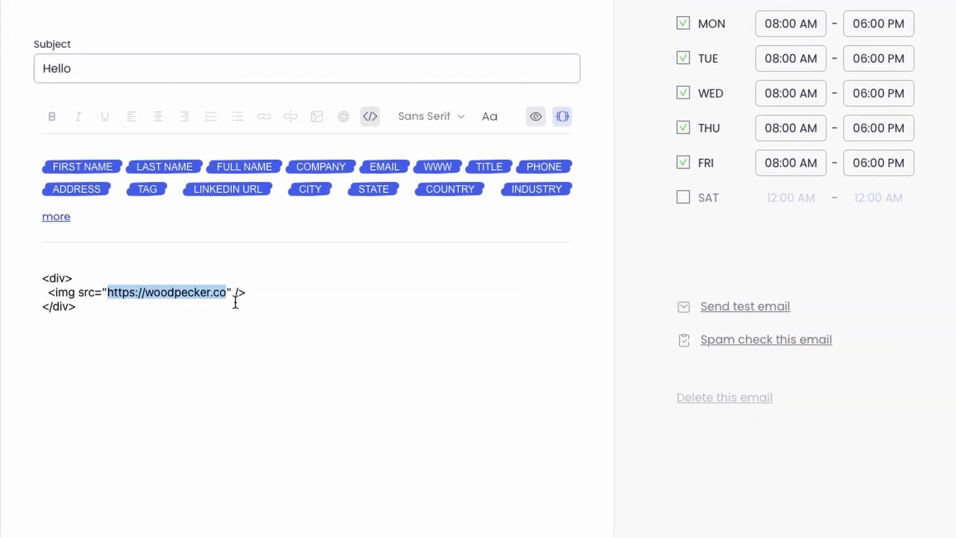
key("BackSpace")
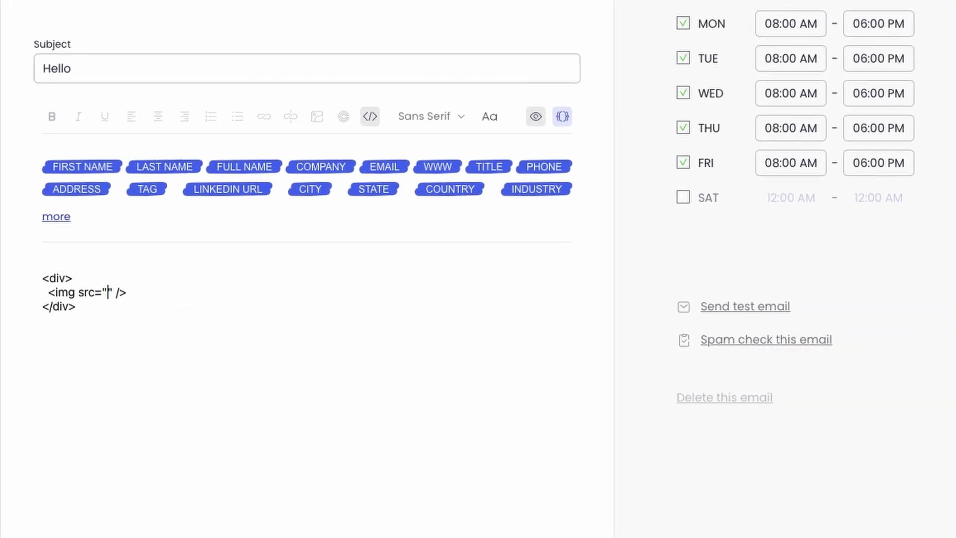
Insert the SNIPPET 1 tag as the image source and return to the rendered email
left_click(66, 219)
left_click(84, 214)
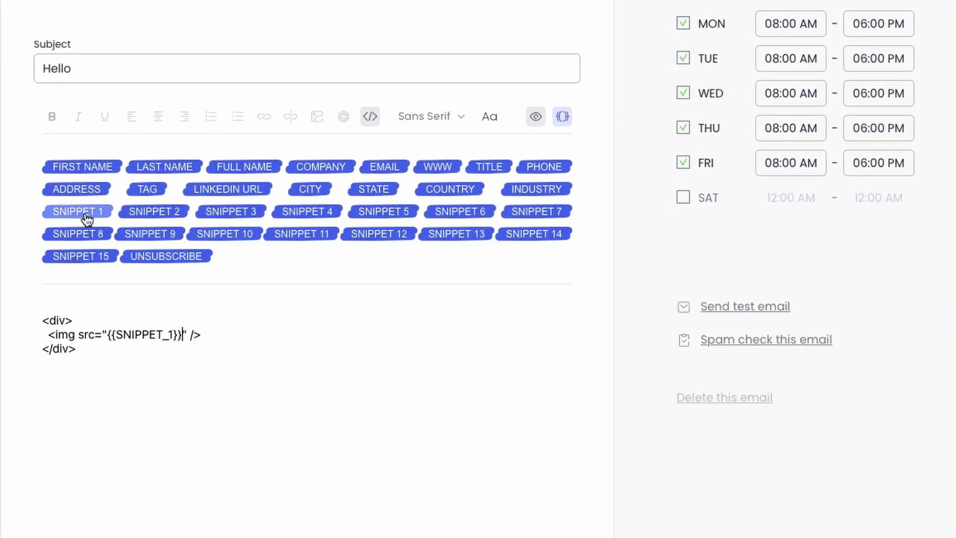
left_click(374, 120)
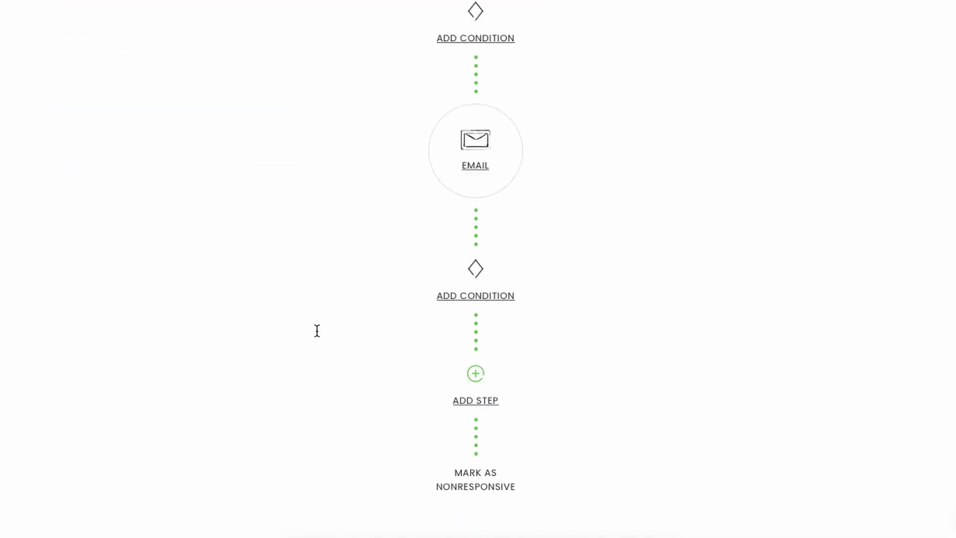
scroll(317, 330, "down", 15)
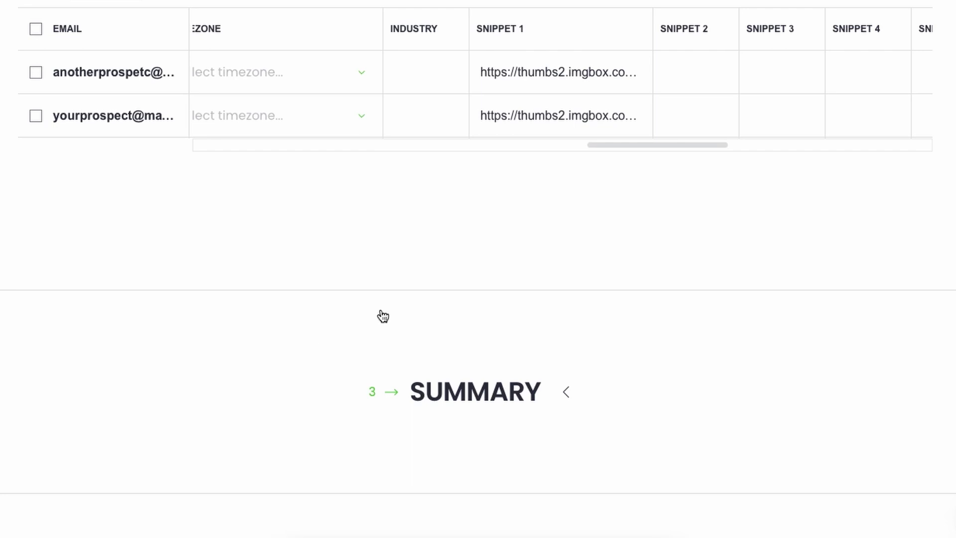
scroll(380, 316, "down", 5)
Preview prospect 1's email, then move on to prospect 2's version
left_click(398, 517)
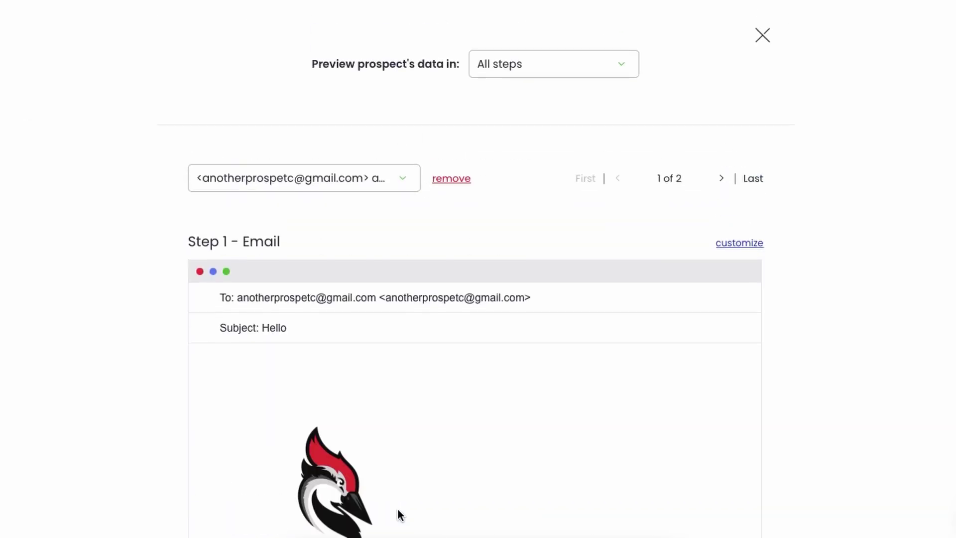
scroll(137, 289, "down", 2)
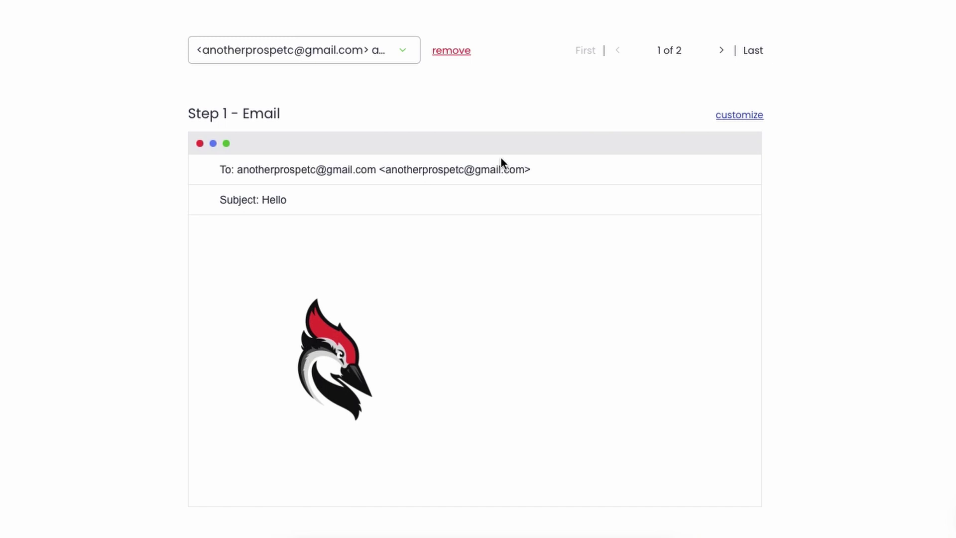
left_click(721, 70)
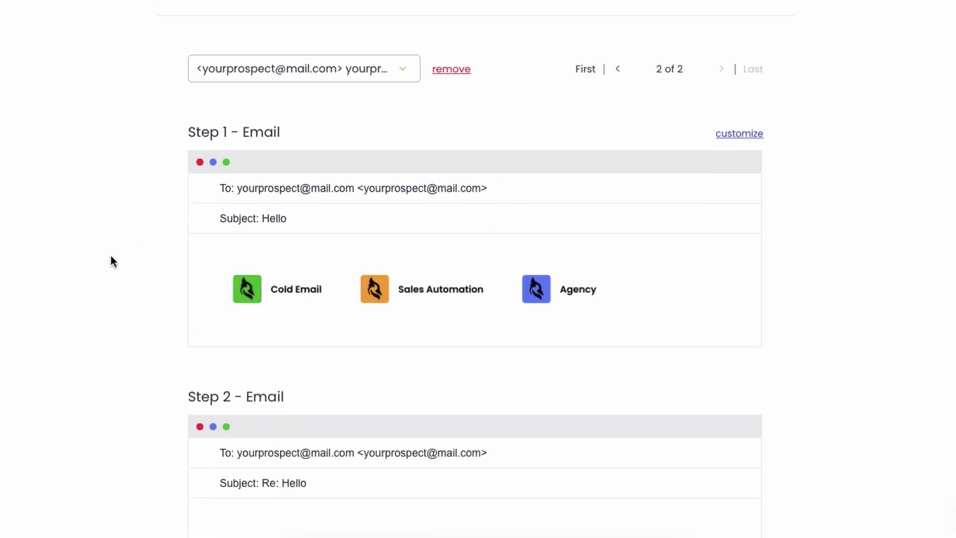